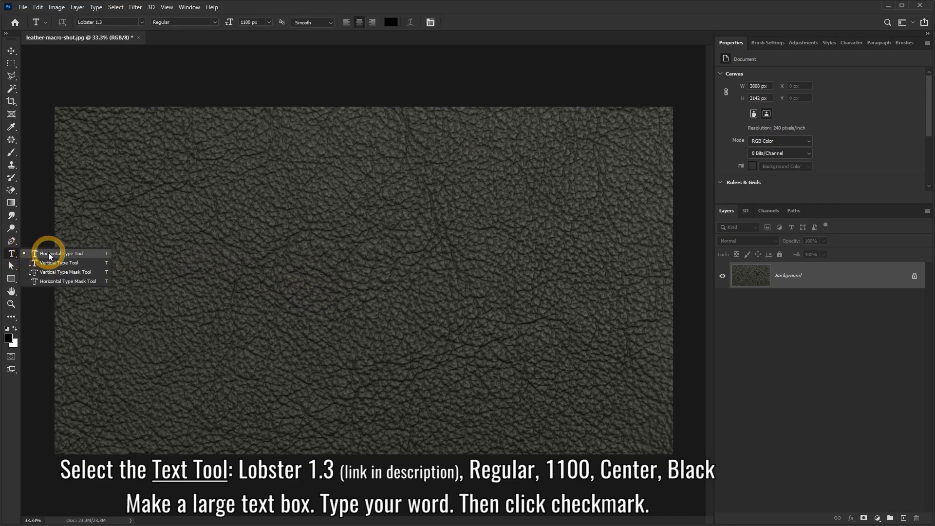
Choose the Horizontal Type tool and set its text color to black (000000).
left_click(49, 256)
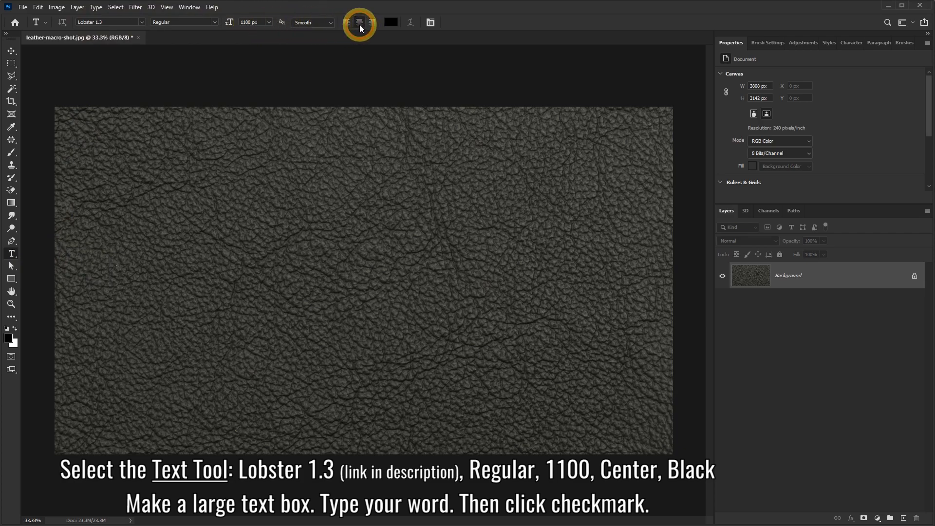
left_click(391, 23)
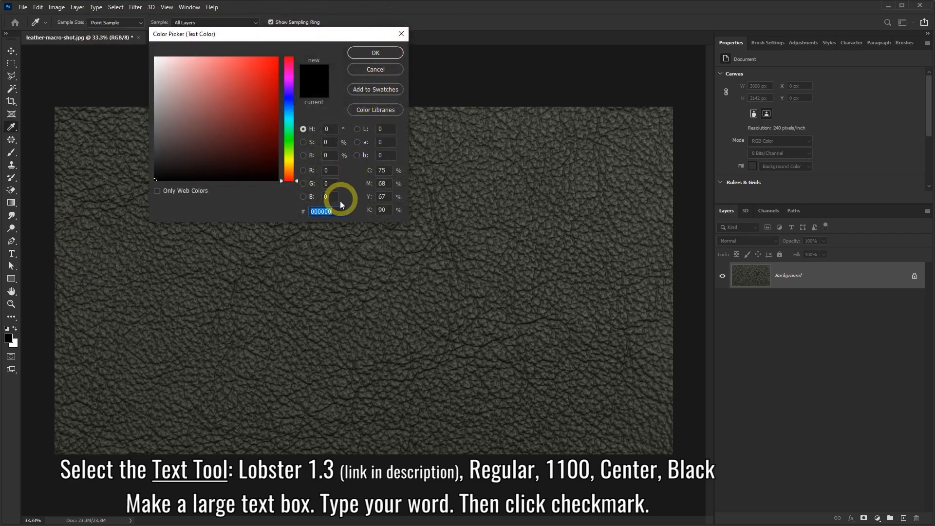
left_click(373, 53)
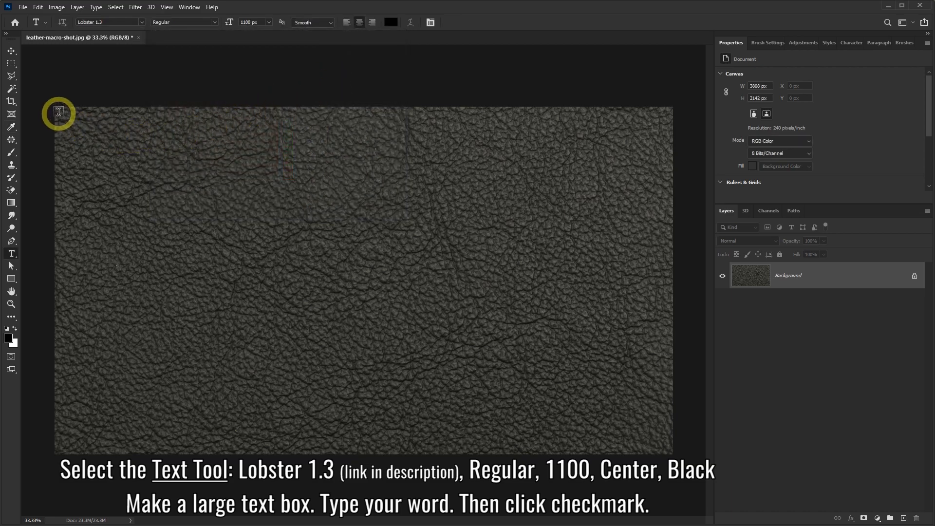
Add the text "Leather" in a text box covering the canvas and lower the box's upper edge so the word sits near mid-canvas.
left_click_drag(57, 111, 673, 454)
type("Leather")
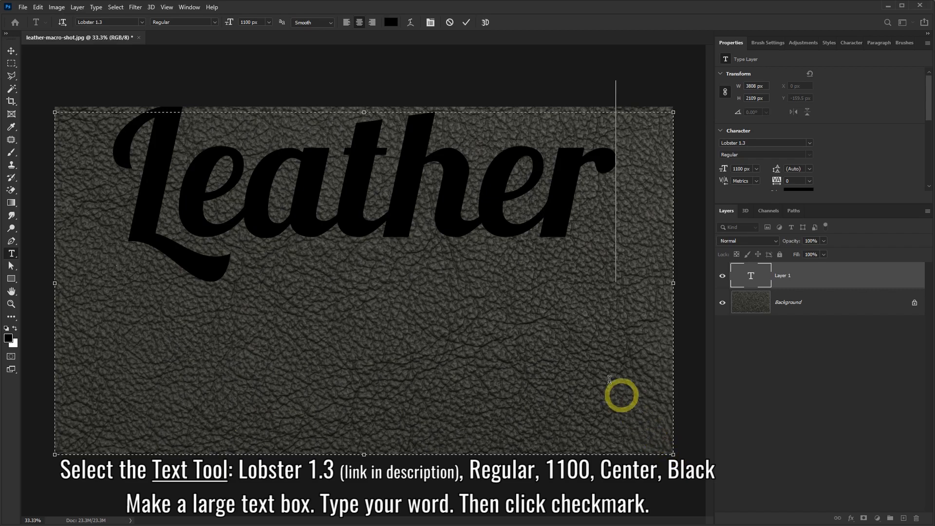
left_click_drag(366, 112, 373, 196)
left_click(466, 23)
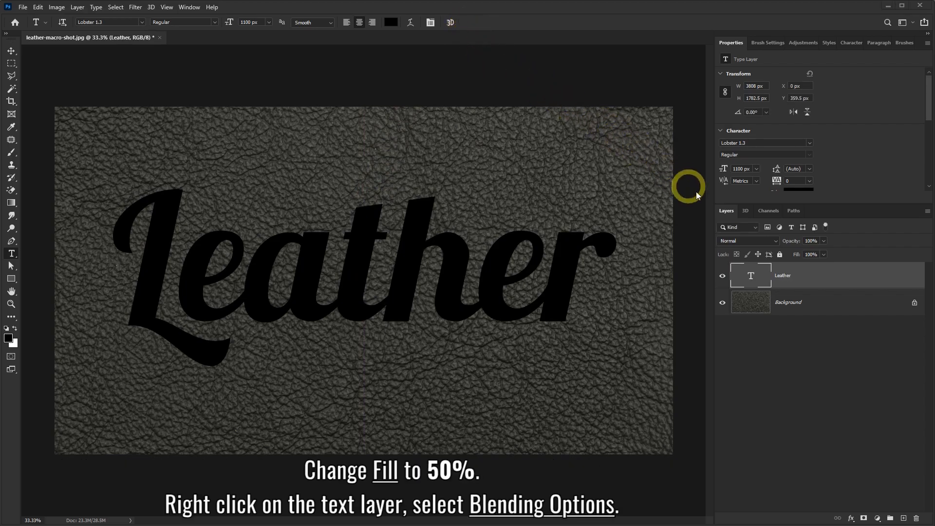
Reduce the fill of the Leather text layer to 50%.
left_click(824, 254)
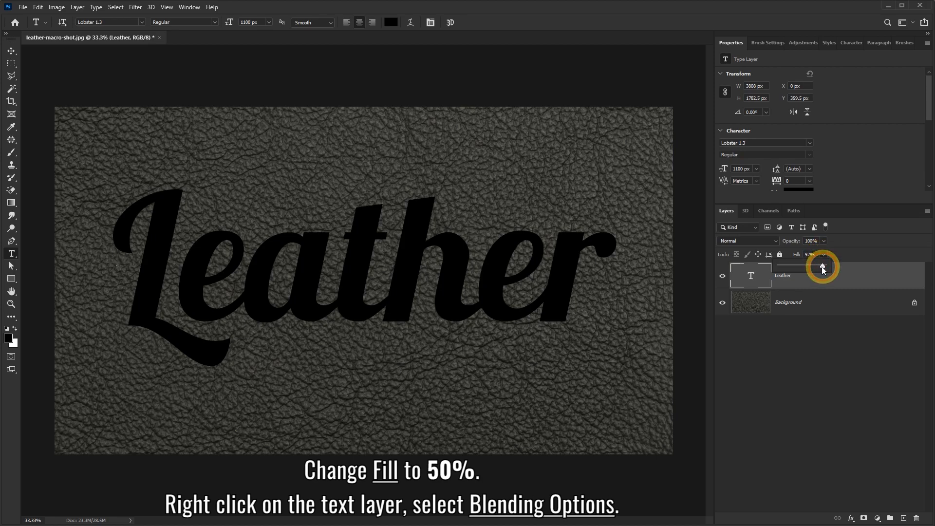
left_click_drag(810, 267, 809, 267)
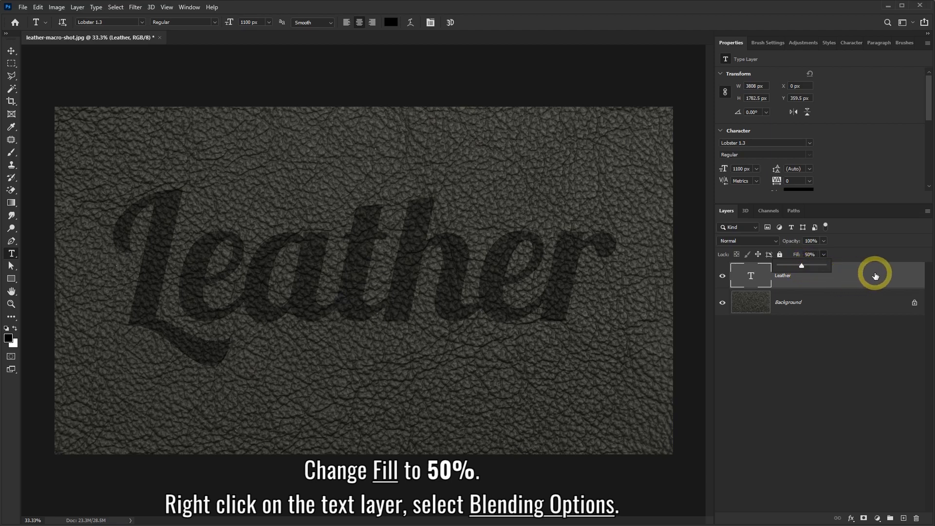
Give the Leather text layer an Outer Bevel through Bevel & Emboss, with a 90° angle, white highlight and black shadow.
right_click(840, 276)
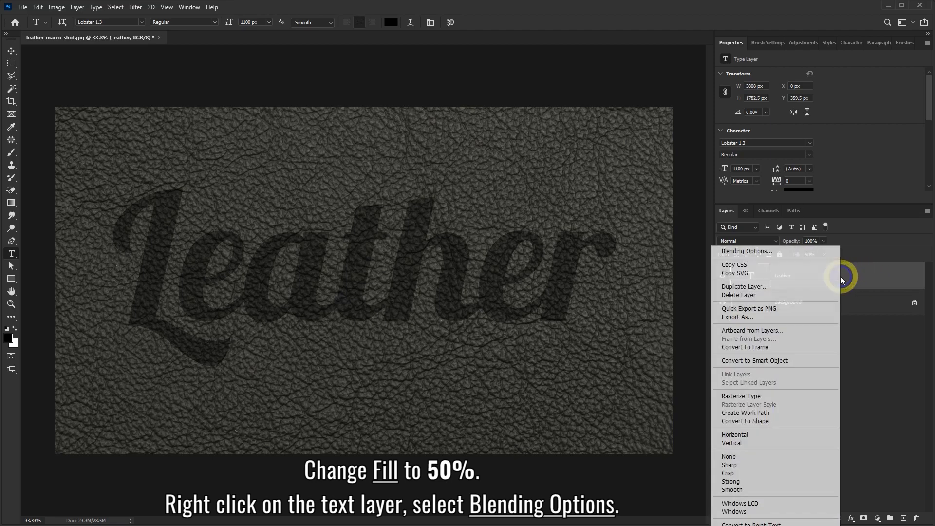
left_click(747, 251)
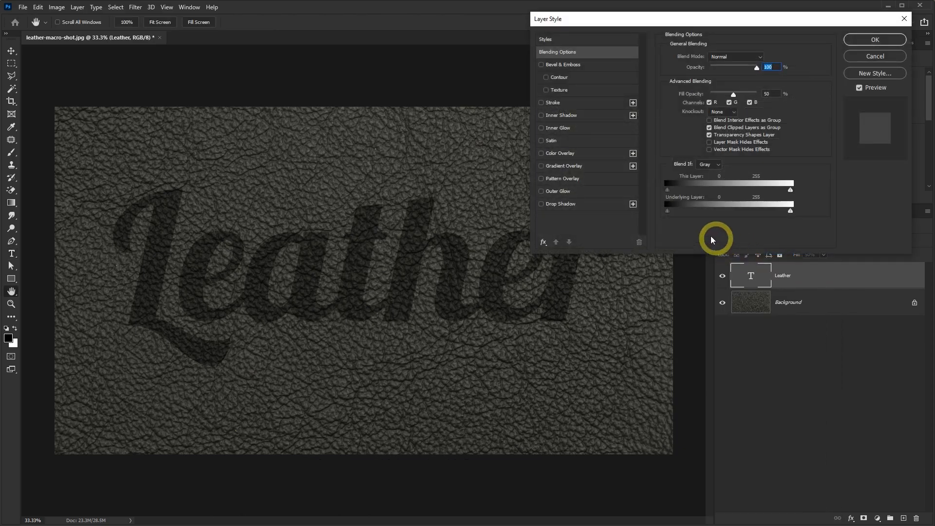
left_click(571, 67)
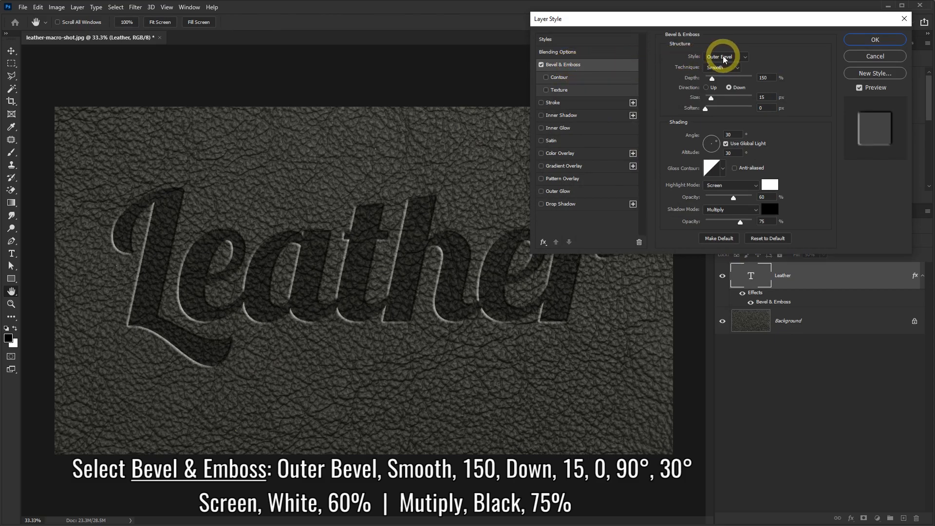
type("90")
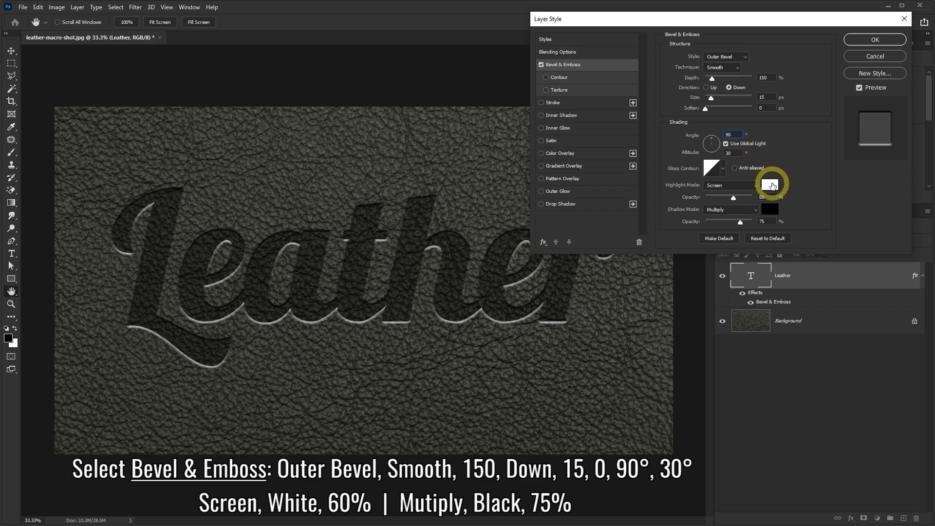
left_click(772, 186)
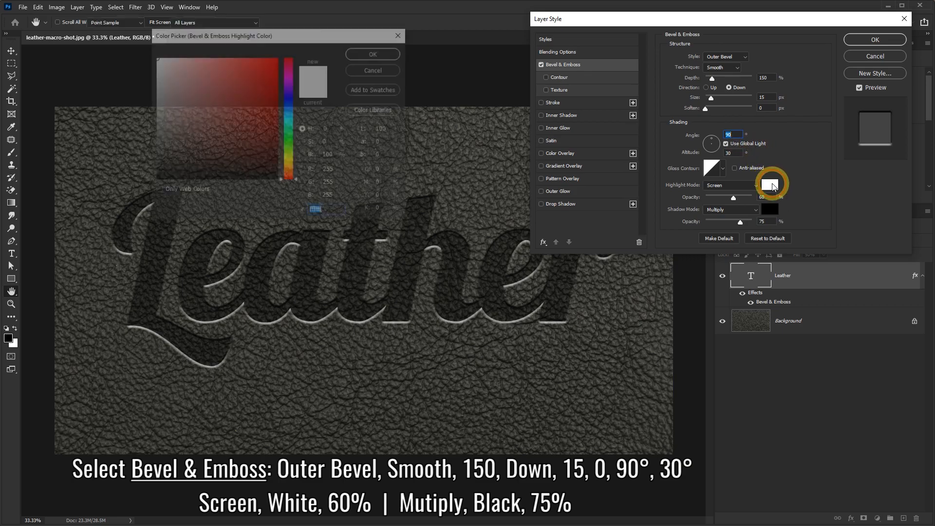
left_click(375, 53)
left_click(771, 210)
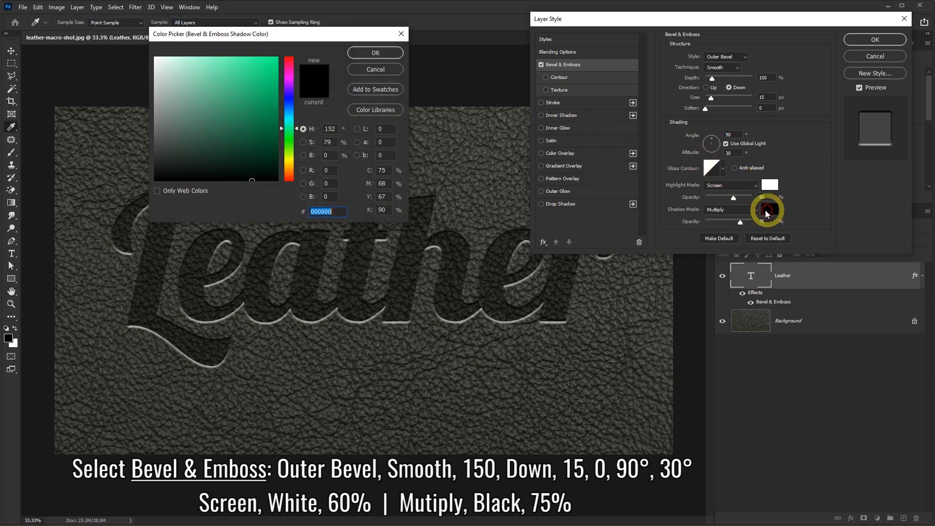
left_click(324, 212)
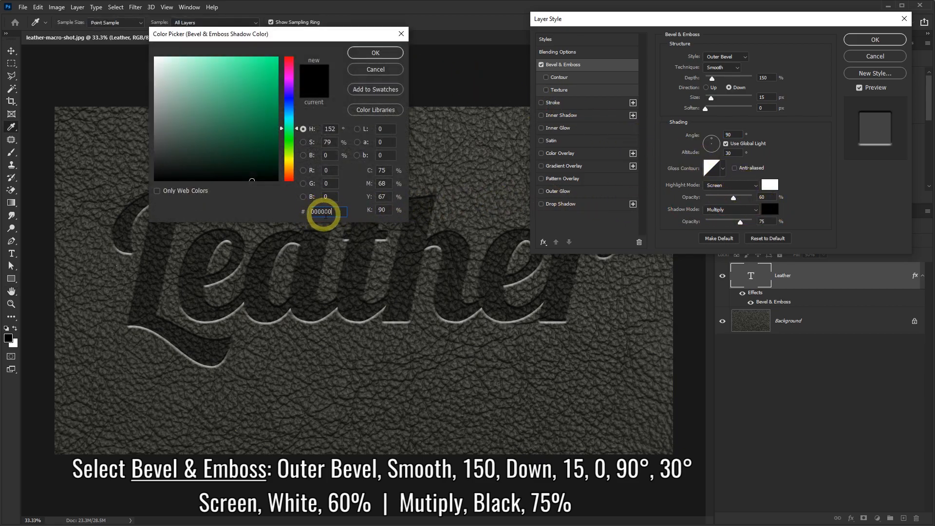
left_click(372, 53)
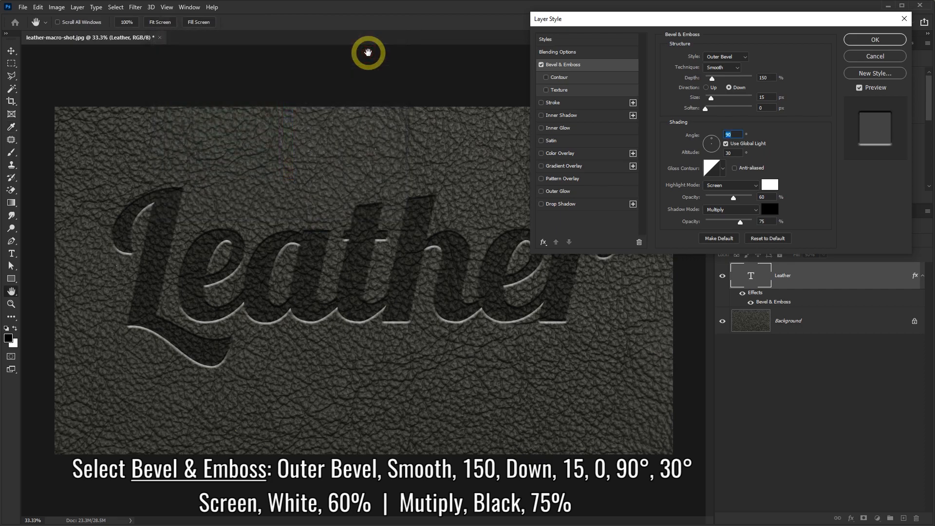
Add a black Inner Shadow in Multiply mode to the Leather text layer and apply the layer style.
left_click(565, 116)
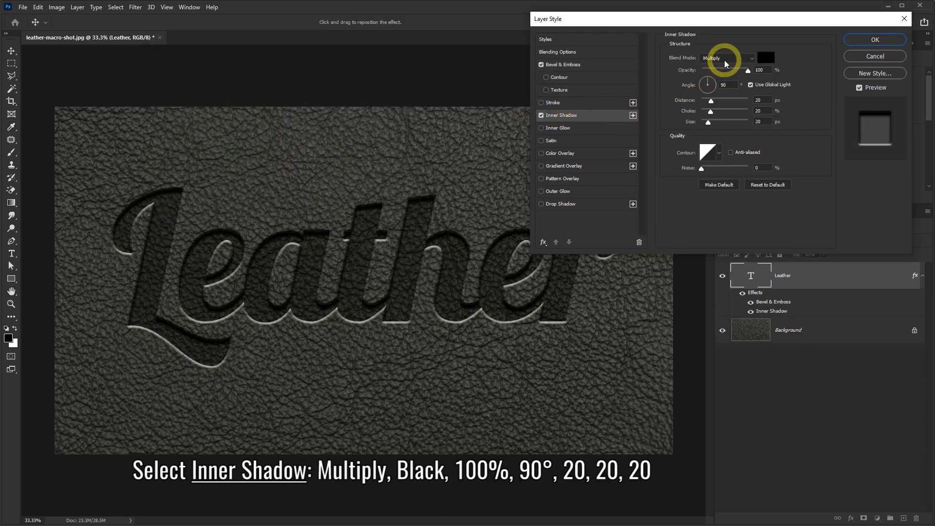
left_click(763, 61)
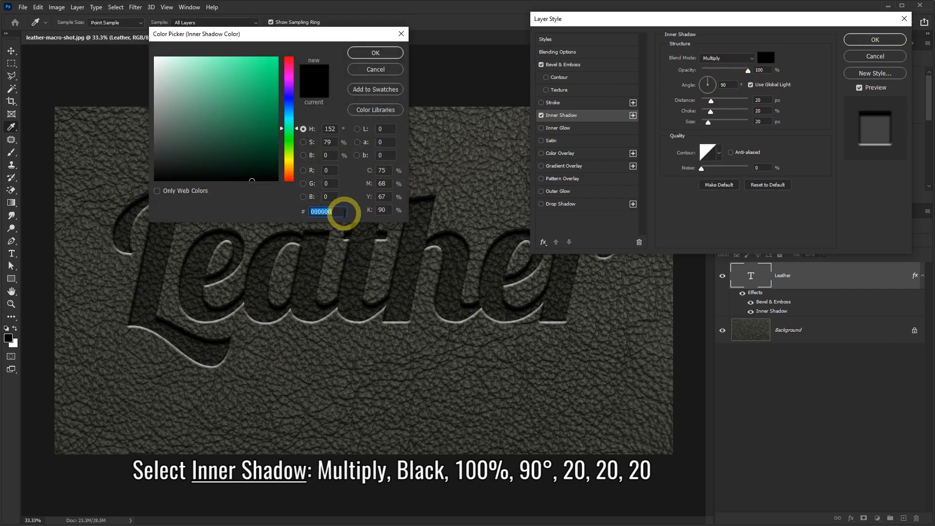
left_click(379, 54)
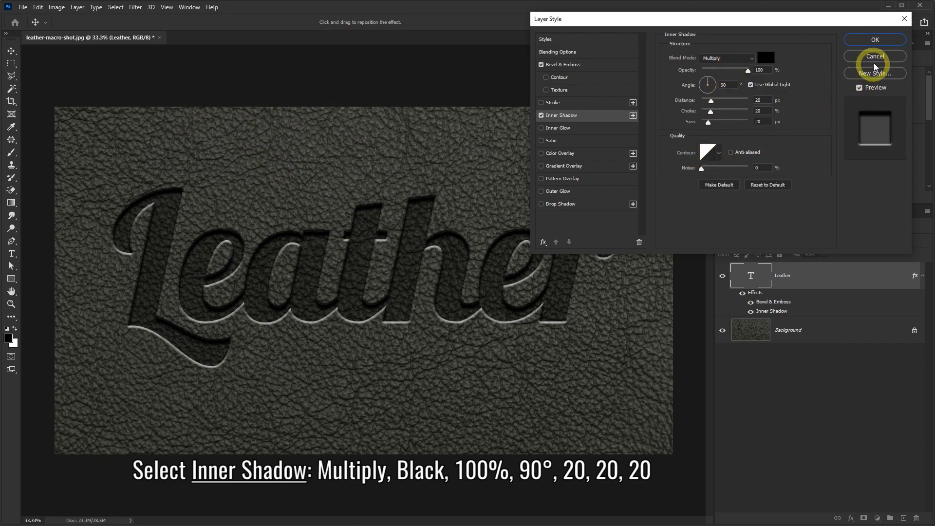
left_click(870, 43)
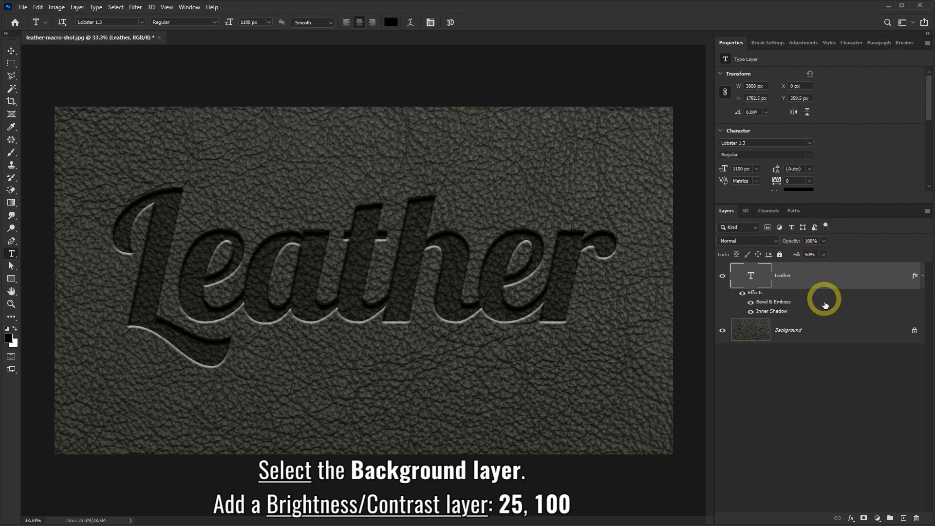
Add a Brightness/Contrast adjustment above the Background layer with brightness 25 and contrast 100, and toggle its visibility to compare the effect.
left_click(813, 331)
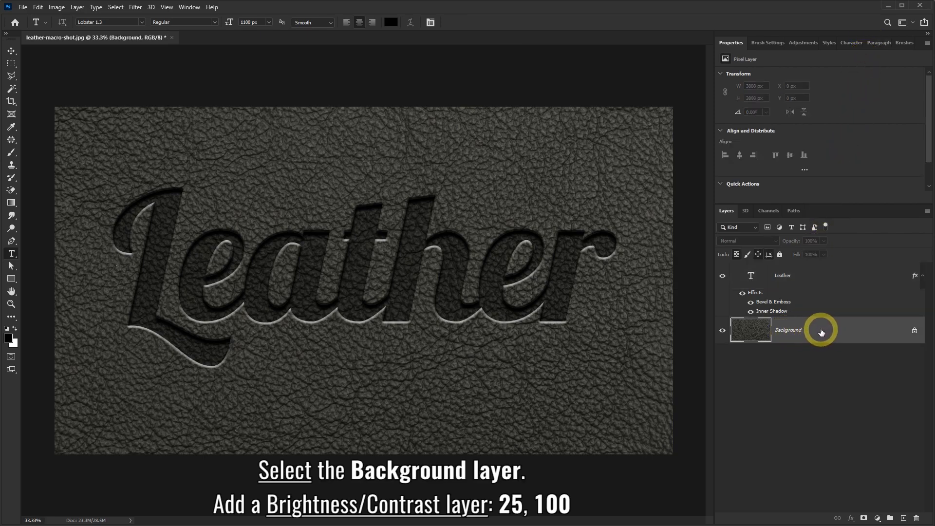
left_click(879, 519)
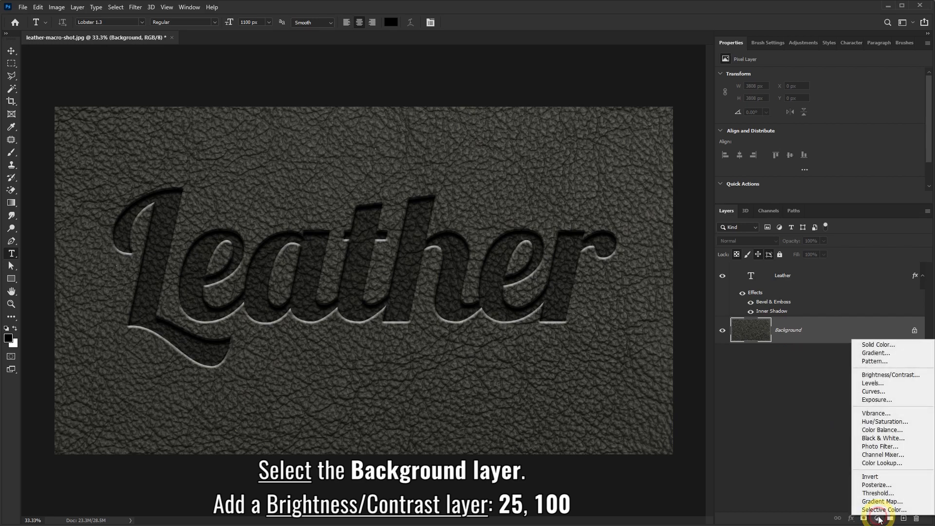
left_click(888, 375)
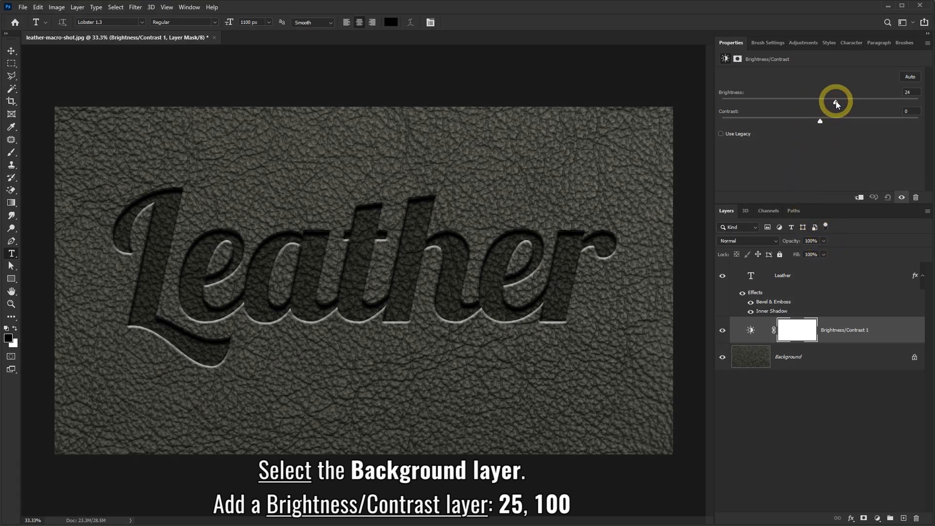
left_click_drag(822, 119, 924, 118)
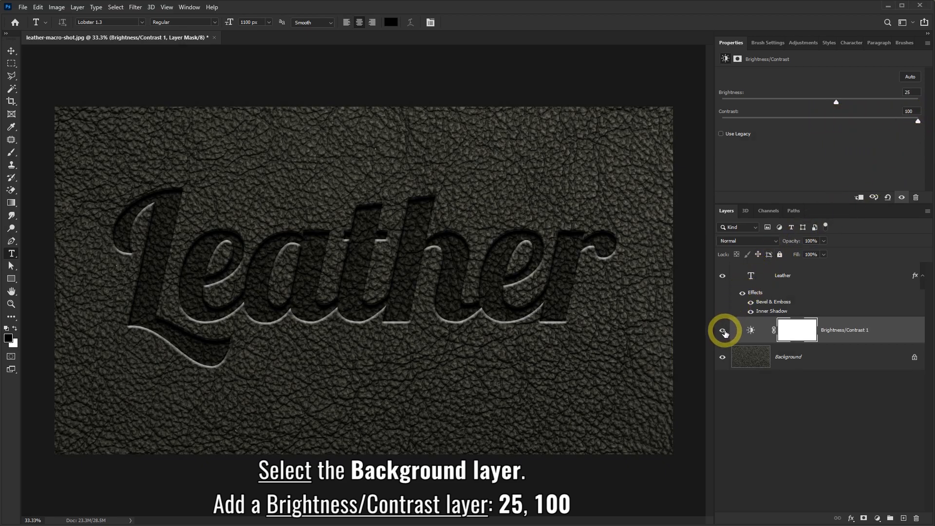
left_click(723, 331)
left_click(724, 332)
left_click(724, 332)
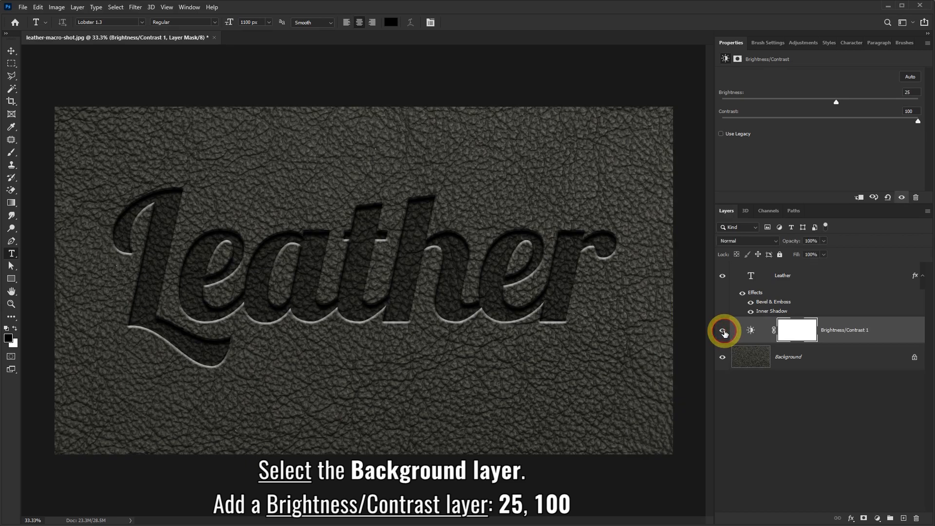
left_click(724, 332)
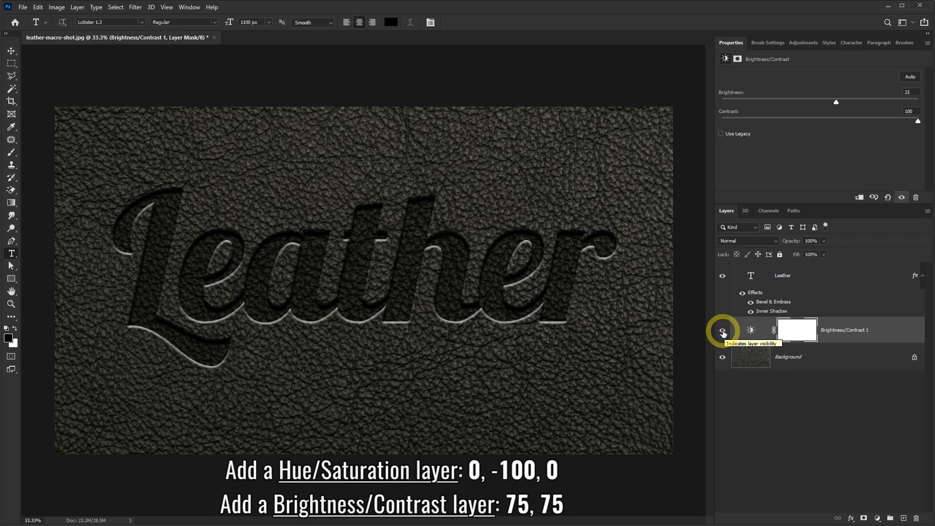
Add a Hue/Saturation adjustment above the first Brightness/Contrast layer with saturation at -100.
left_click(876, 519)
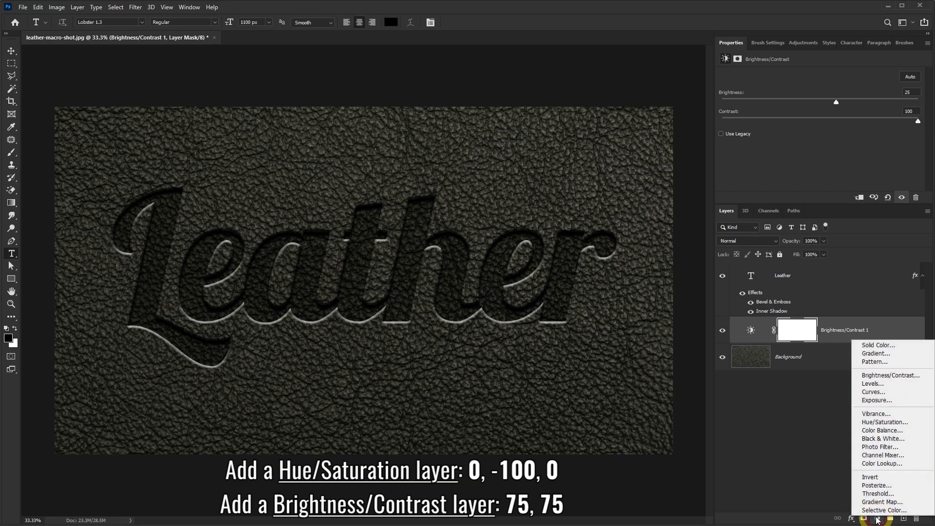
left_click(887, 427)
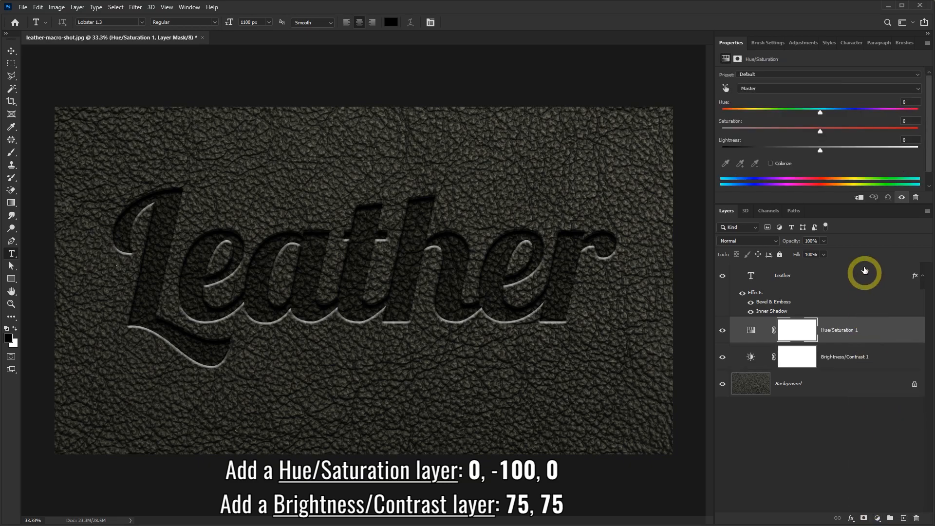
left_click_drag(821, 132, 746, 132)
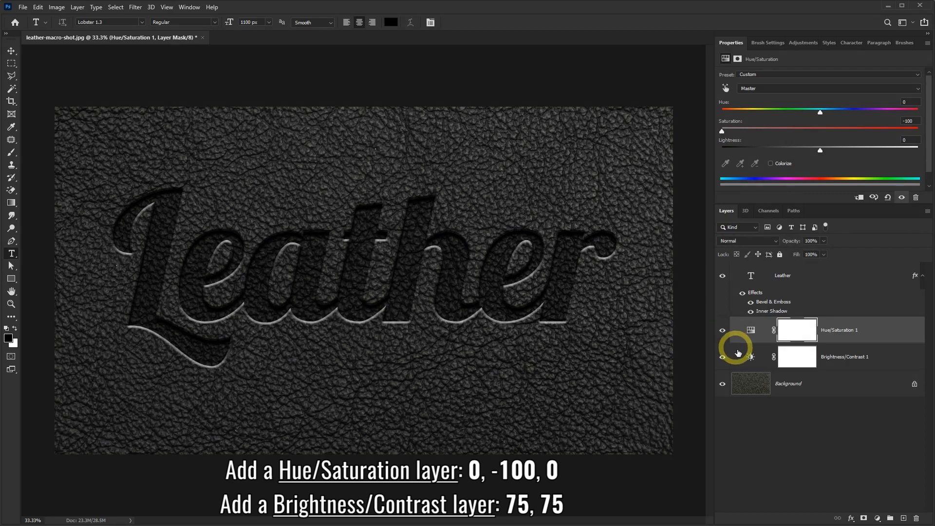
Add a second Brightness/Contrast adjustment above the Hue/Saturation layer with brightness 75 and contrast 75.
left_click(878, 519)
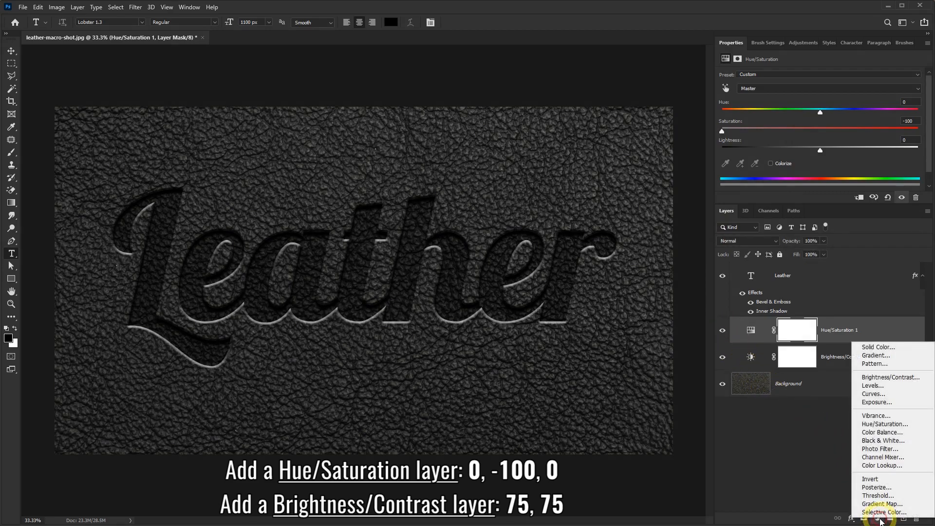
left_click(886, 382)
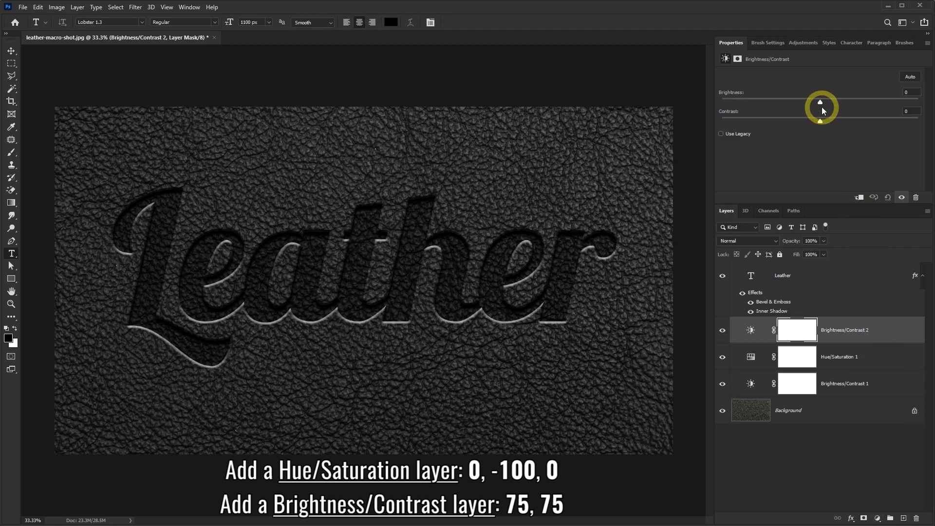
left_click_drag(820, 103, 870, 101)
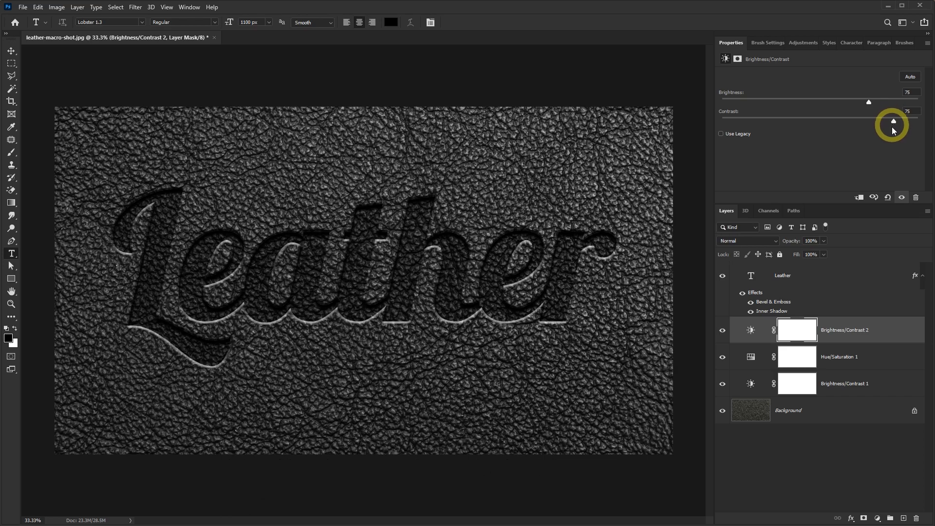
Prepare a black brush with a size of 3000 px and 0% hardness, with the canvas zoomed out to 25%.
left_click(11, 304)
right_click(386, 258)
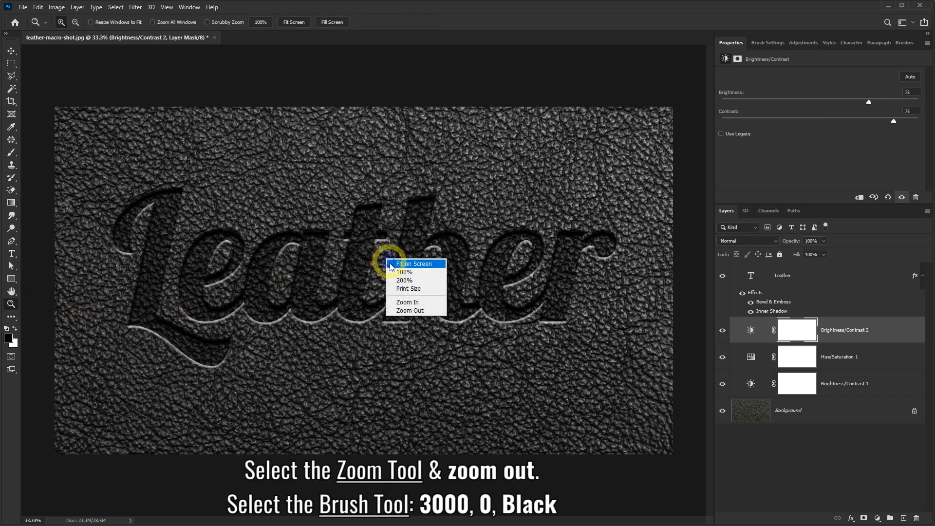
left_click(406, 309)
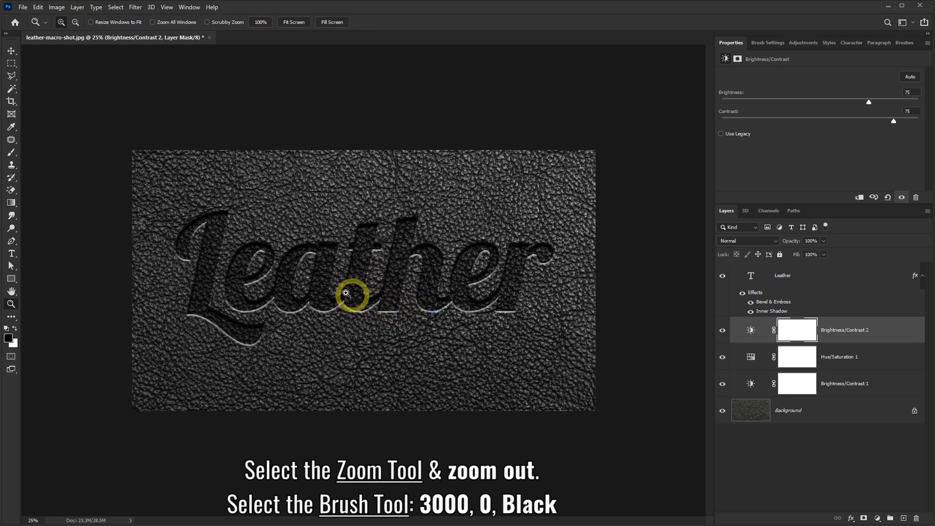
left_click(13, 154)
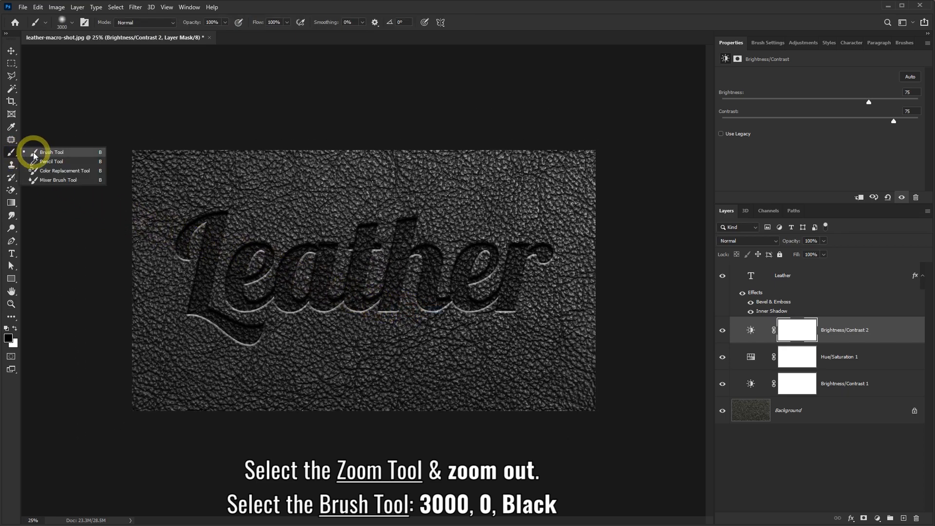
left_click(34, 152)
left_click(75, 25)
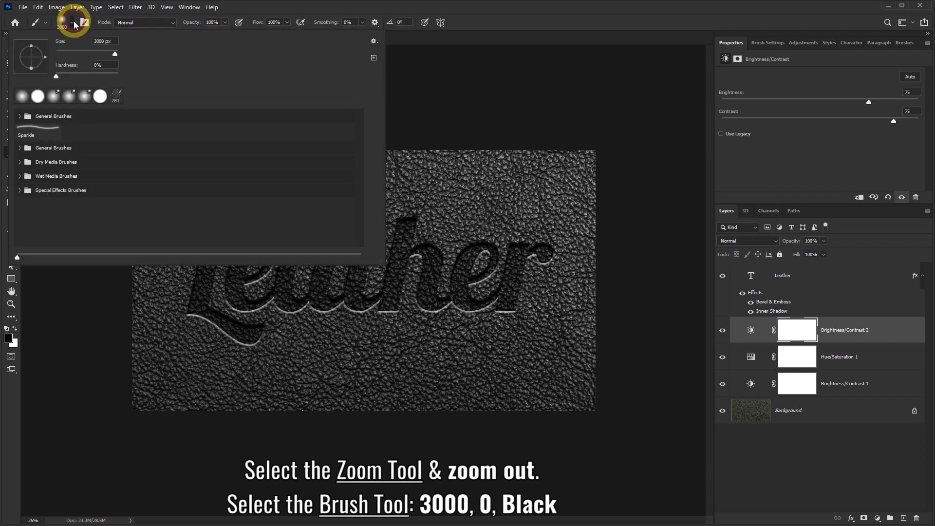
left_click(234, 10)
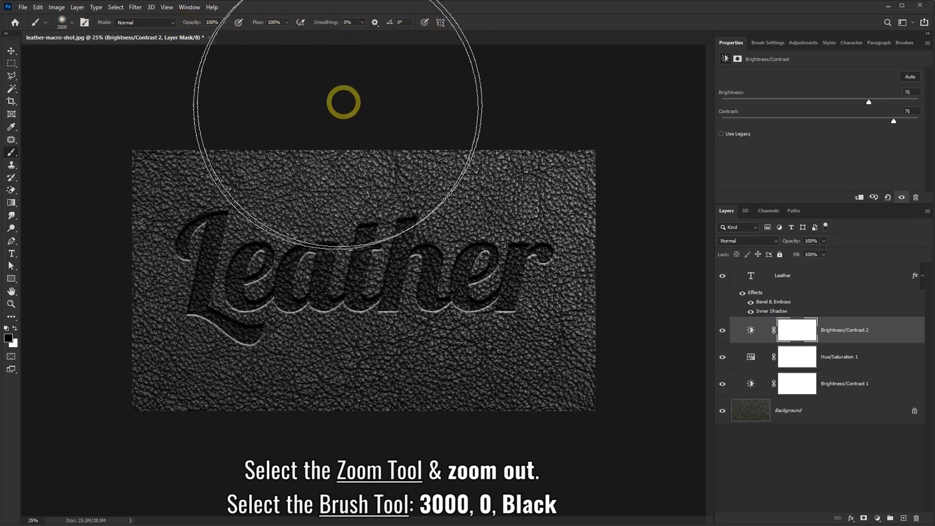
left_click(8, 339)
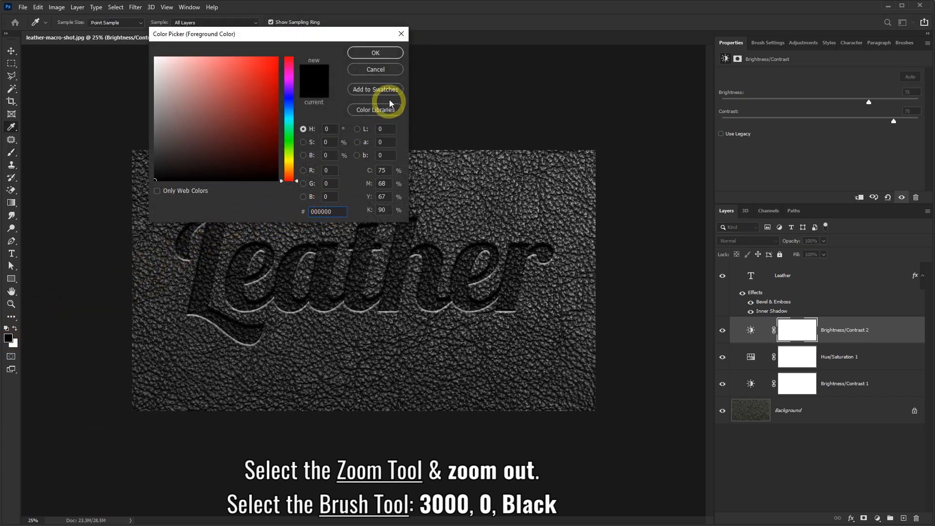
left_click(382, 54)
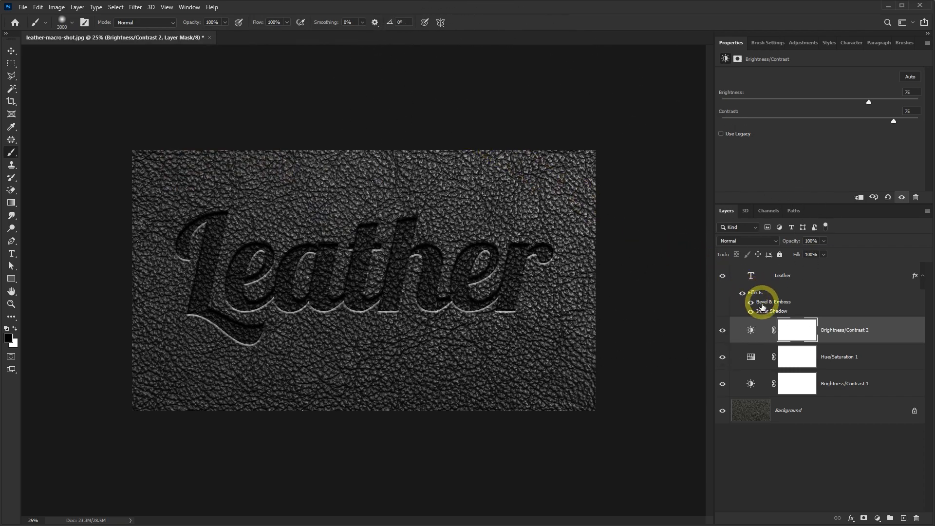
Paint black around the outer edges of the Brightness/Contrast 2 layer mask to reduce the adjustment there.
left_click(800, 331)
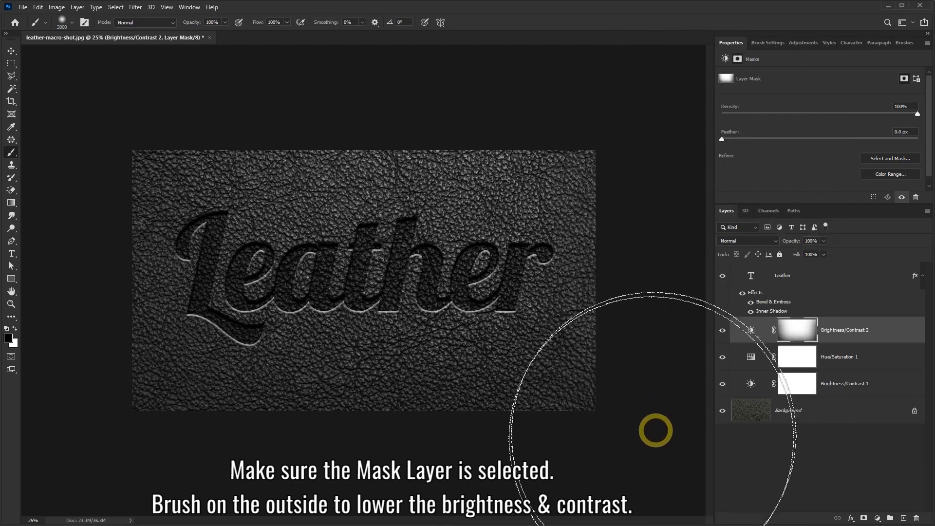
mouse_move(234, 524)
left_mouse_down()
mouse_move(135, 495)
mouse_move(68, 420)
mouse_move(31, 353)
mouse_move(16, 157)
left_mouse_up()
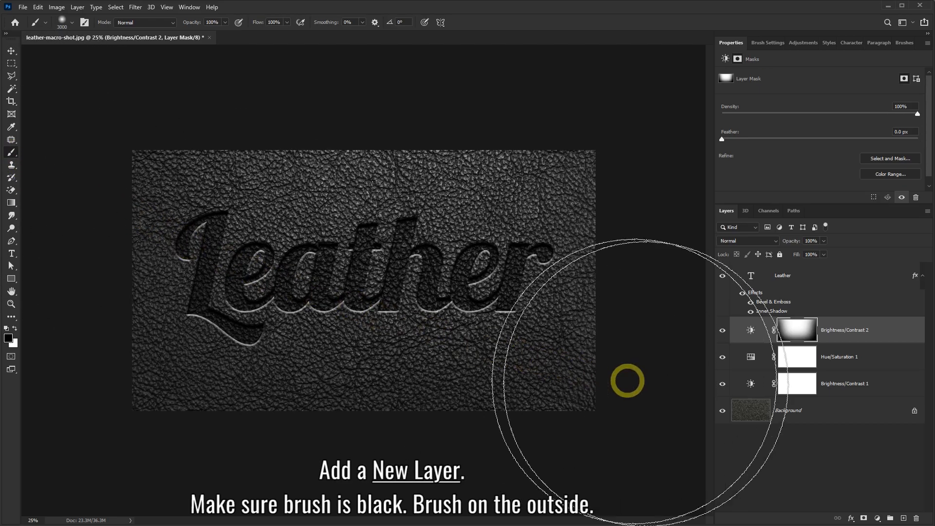
Add a new layer above Brightness/Contrast 2 and paint a soft black vignette around the image's outer edges.
left_click(904, 518)
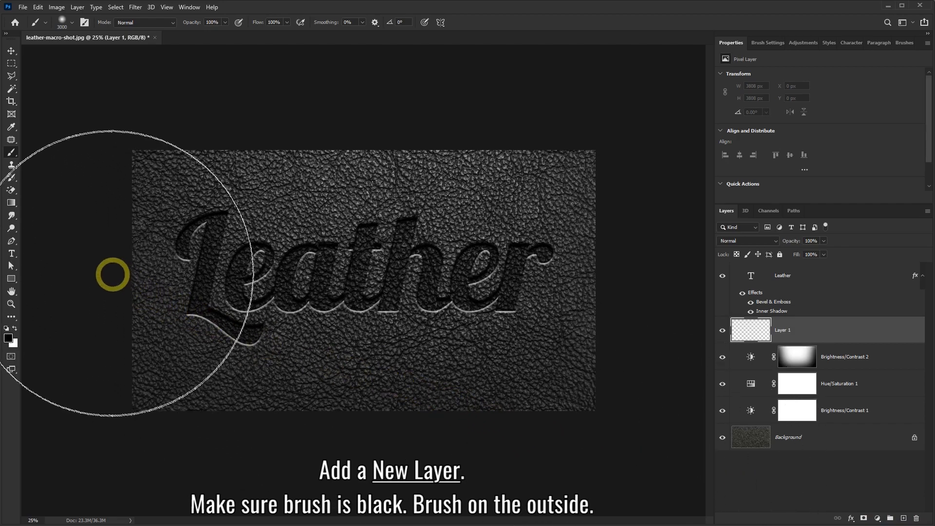
left_click(9, 338)
left_click(370, 52)
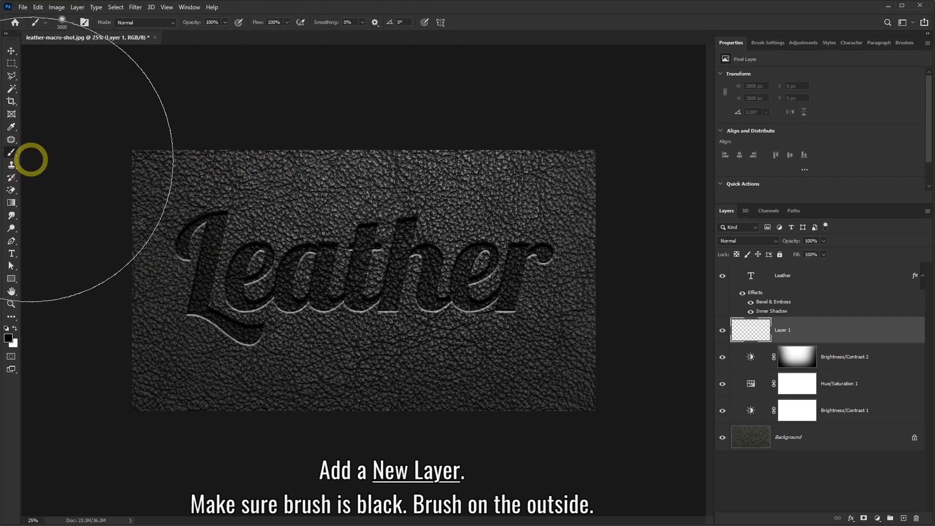
mouse_move(32, 164)
left_mouse_down()
mouse_move(17, 265)
mouse_move(30, 452)
mouse_move(98, 520)
mouse_move(602, 525)
mouse_move(657, 510)
mouse_move(694, 471)
mouse_move(721, 417)
mouse_move(733, 347)
mouse_move(727, 140)
left_mouse_up()
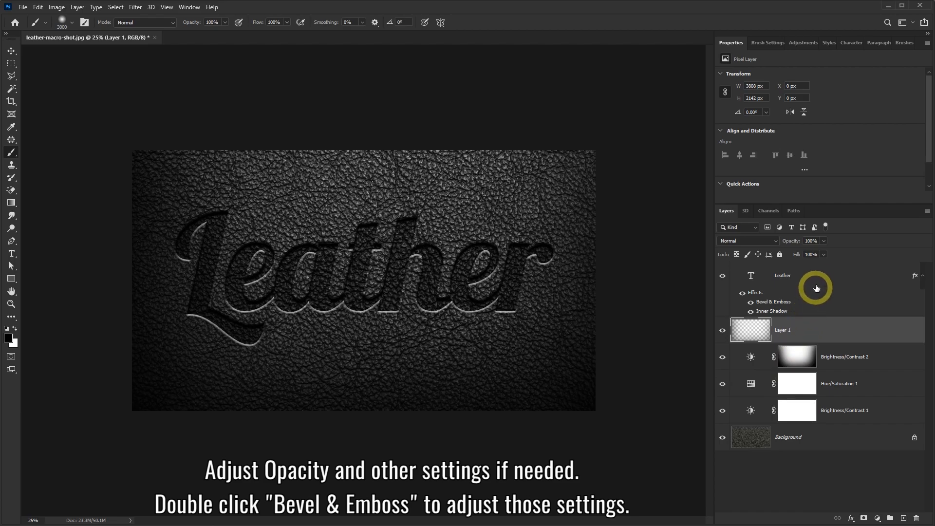
Review the vignette layer's opacity and the settings of the adjustment layers beneath it.
left_click_drag(803, 250, 838, 251)
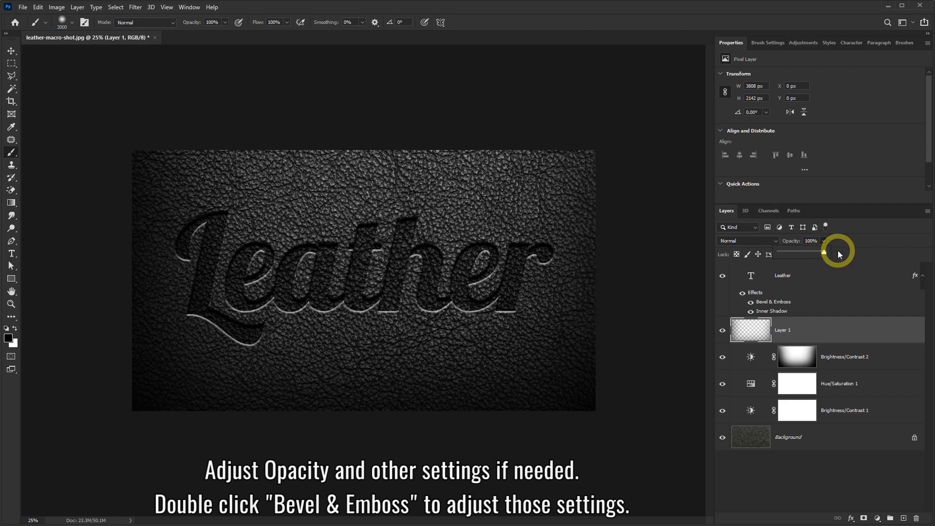
left_click(856, 362)
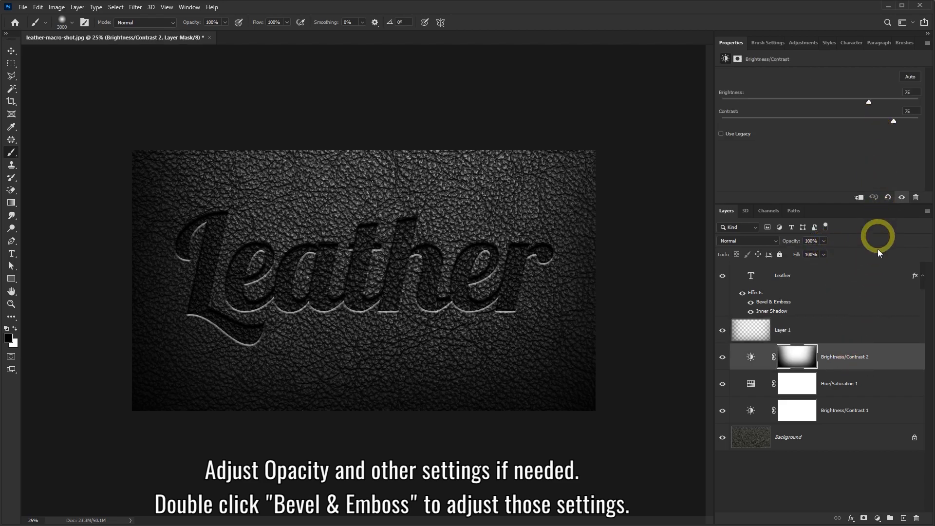
left_click(862, 389)
left_click(858, 414)
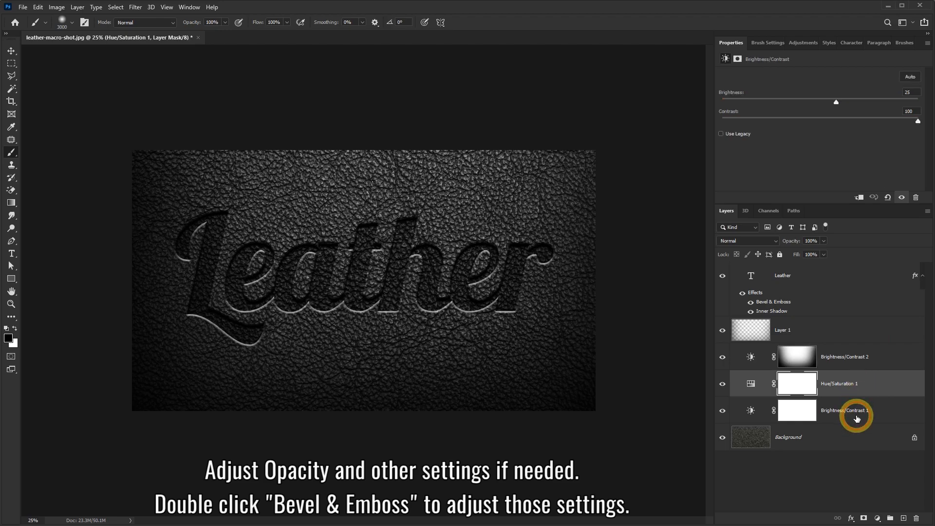
double_click(770, 303)
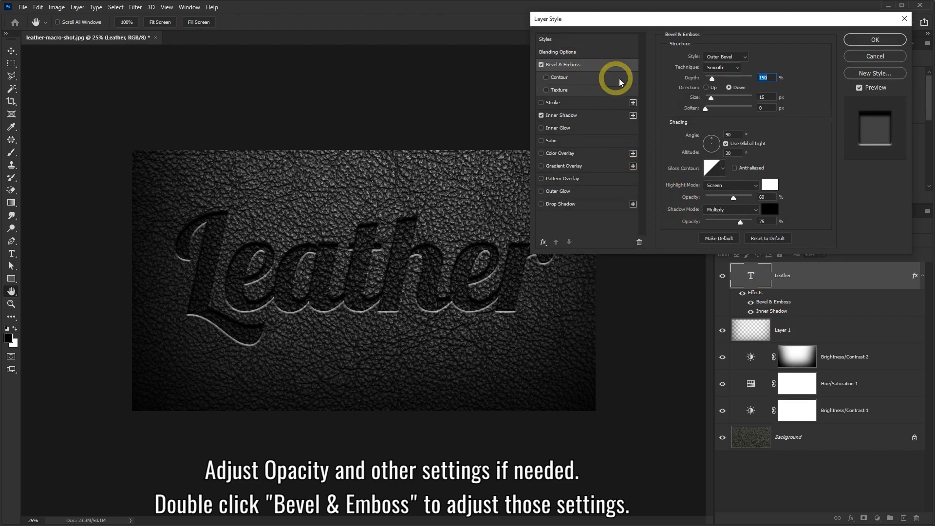
left_click_drag(714, 78, 735, 107)
left_click(594, 115)
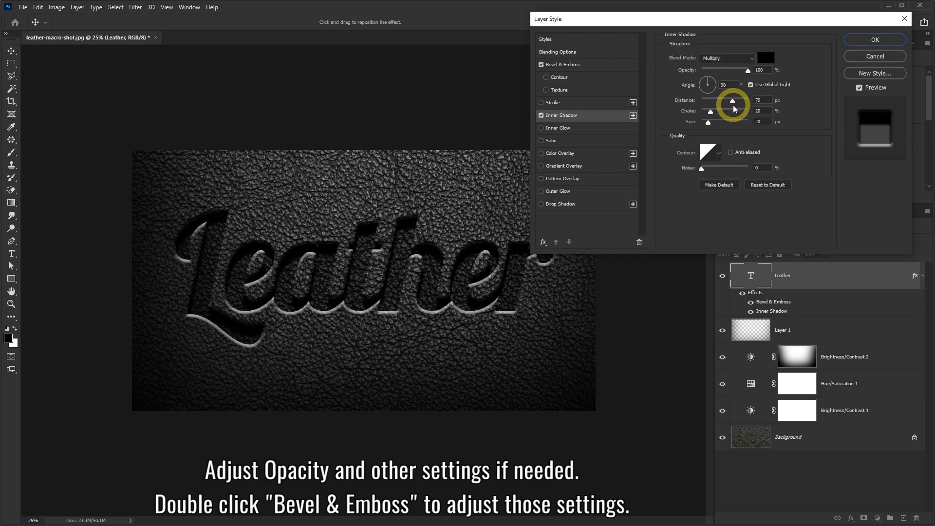
left_click(884, 57)
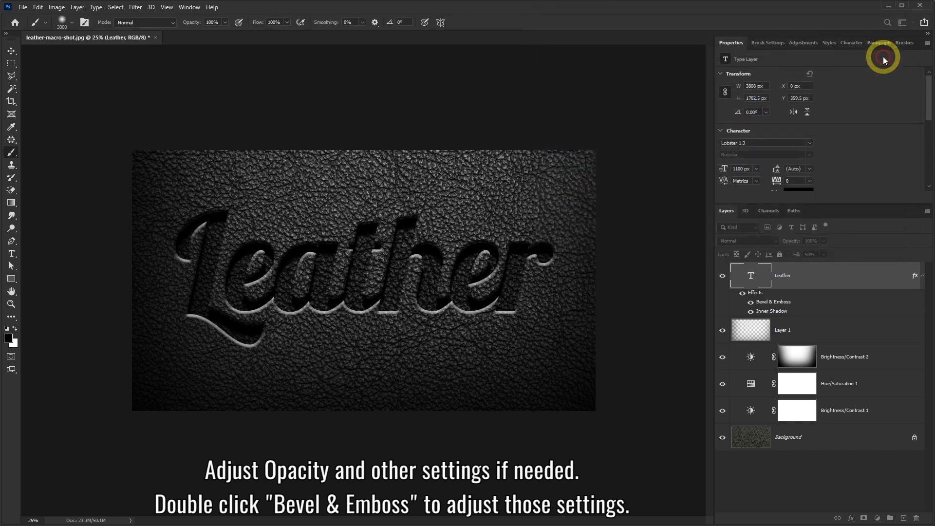
Inspect the finished embossed text at 33.3% zoom.
left_click(10, 306)
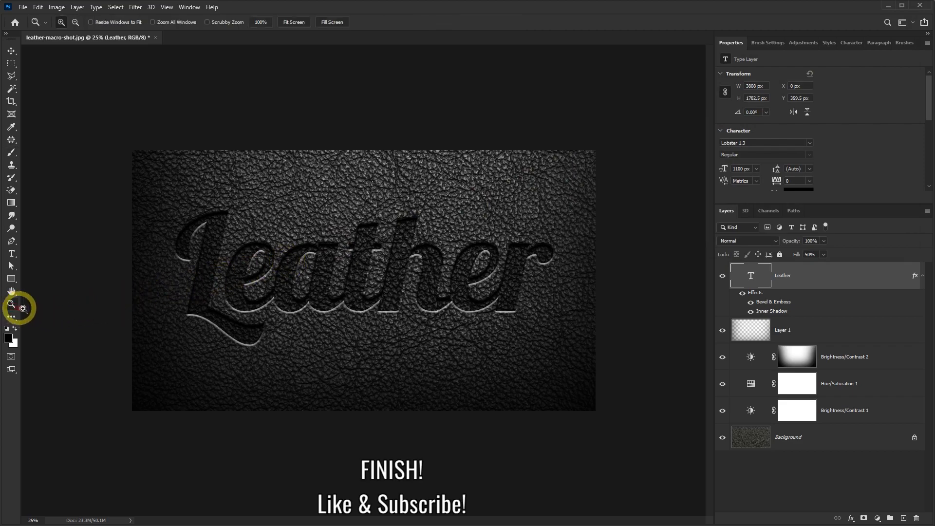
left_click(342, 273)
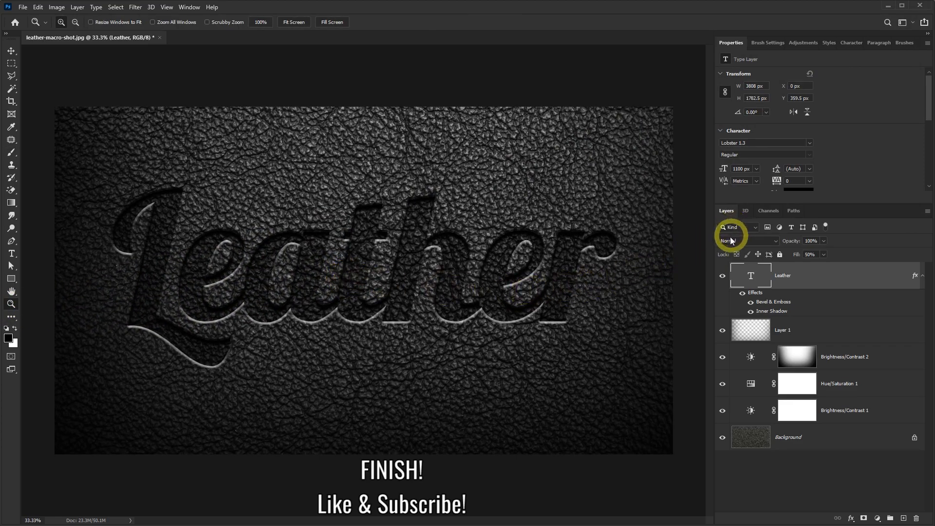